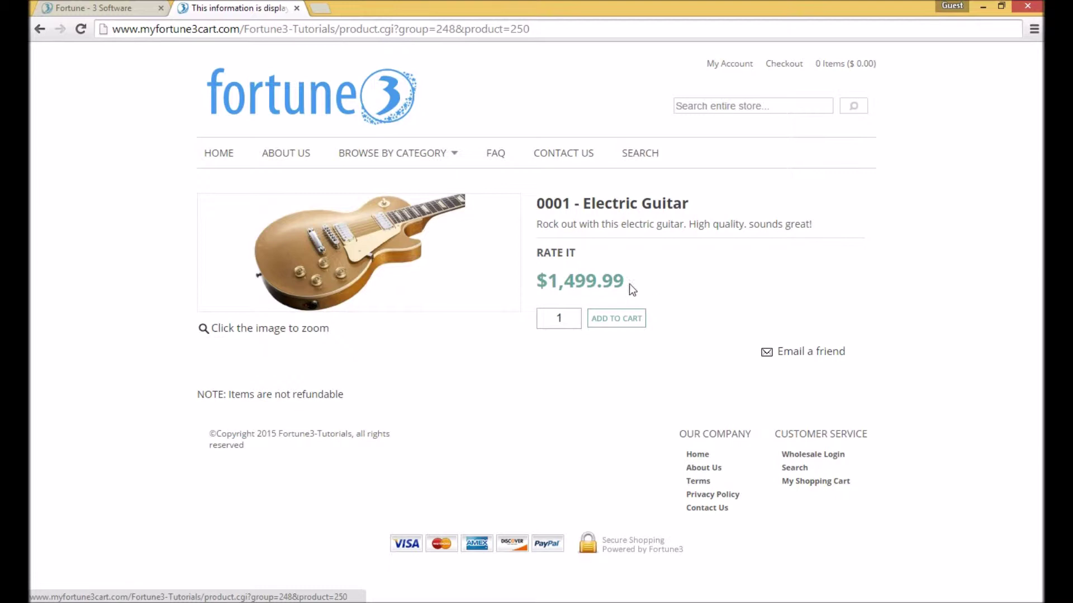
# Open Website Look & Style's Page Template settings with the Products page type selected
pyautogui.click(90, 8)
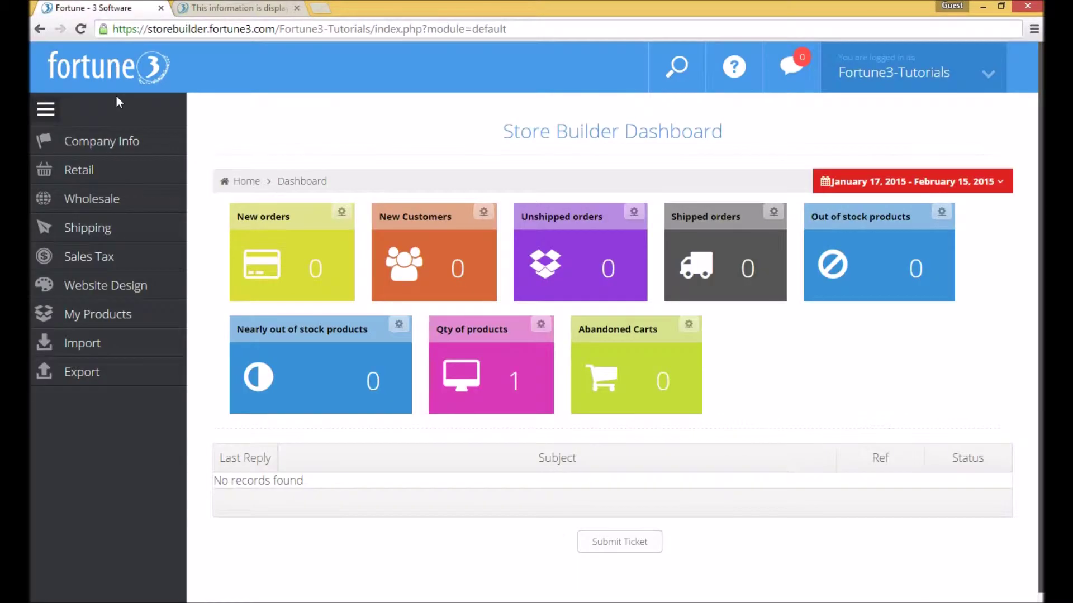
pyautogui.click(124, 286)
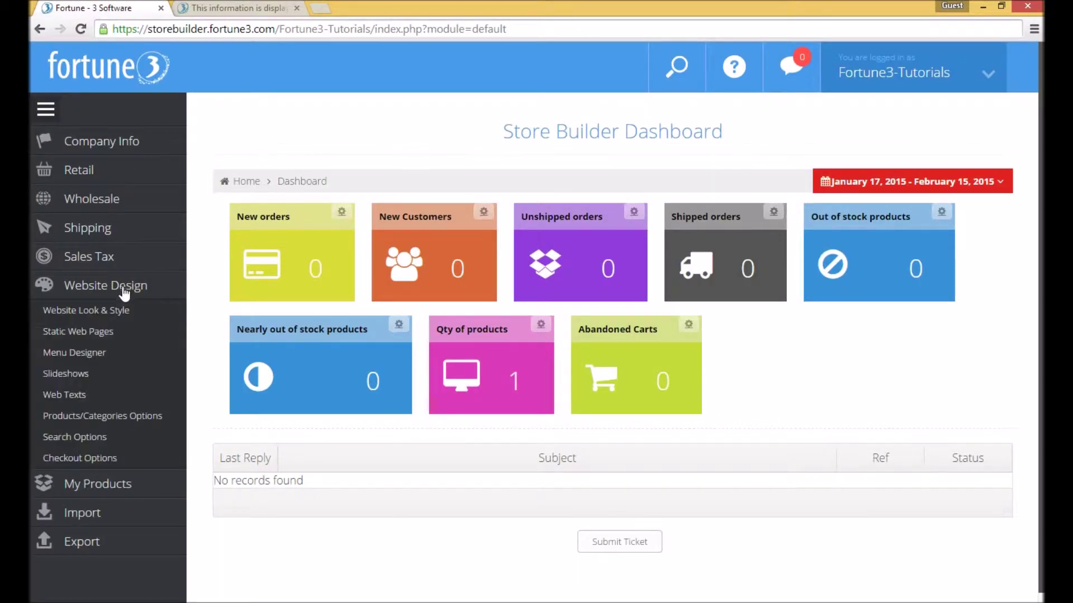
pyautogui.click(101, 309)
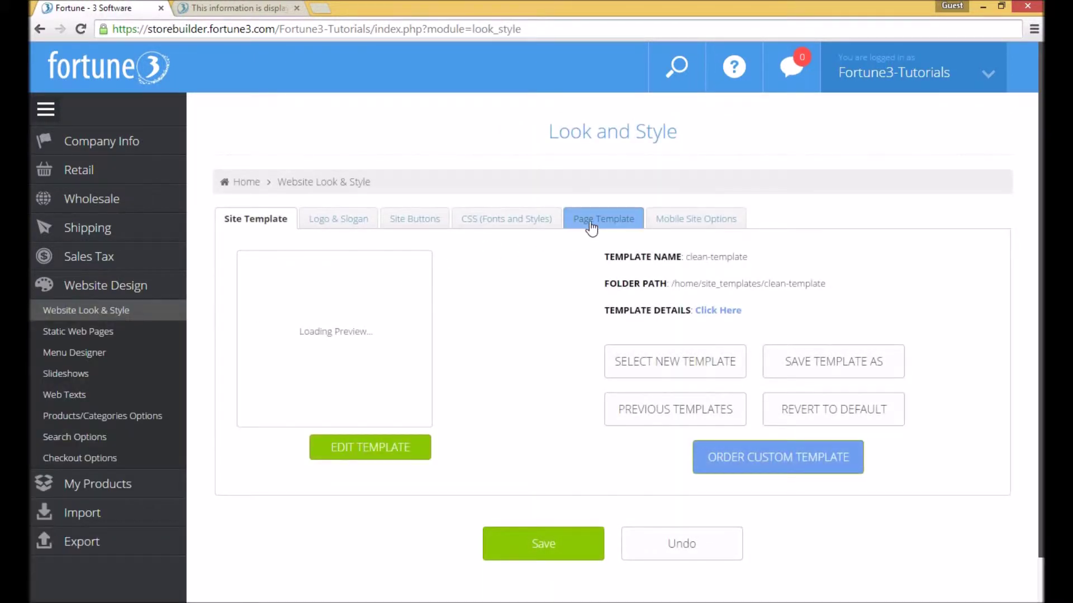
pyautogui.click(585, 228)
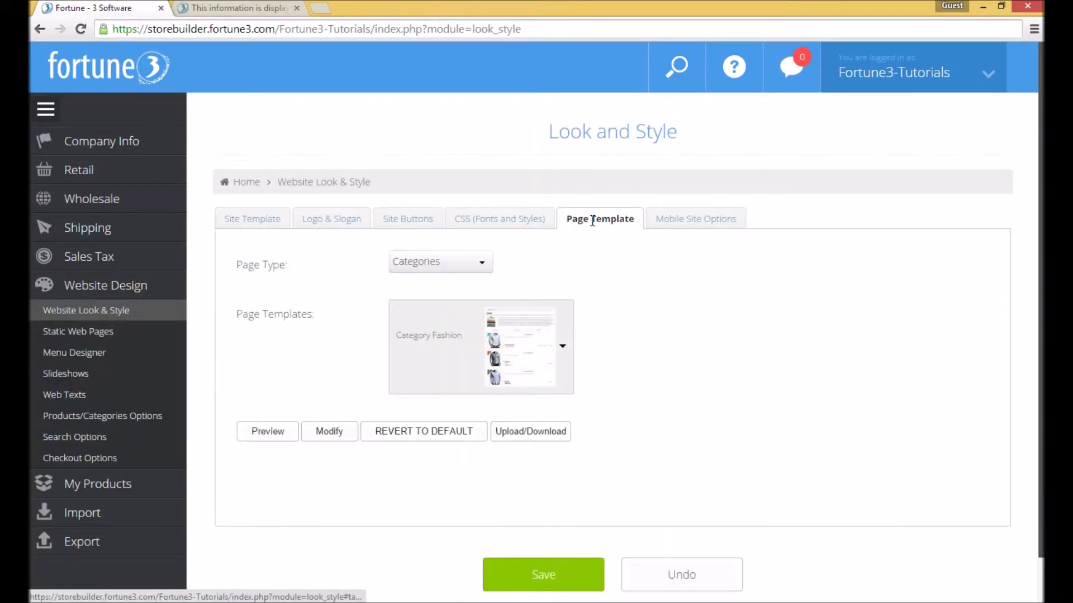
pyautogui.click(457, 261)
pyautogui.click(425, 305)
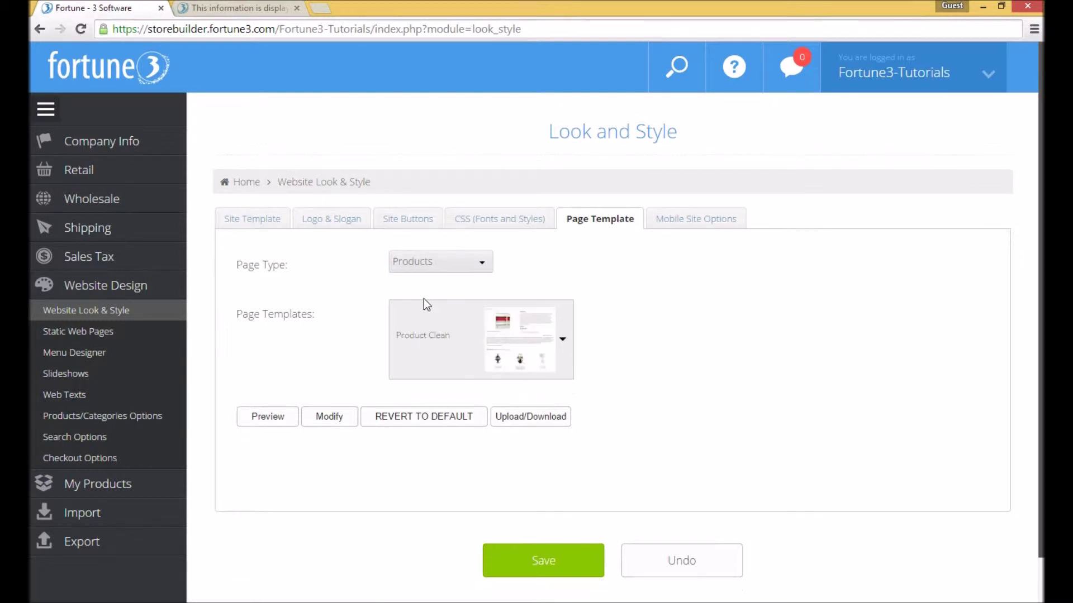
# Pick Product Glaze from the Products page templates and apply it to the website
pyautogui.click(557, 335)
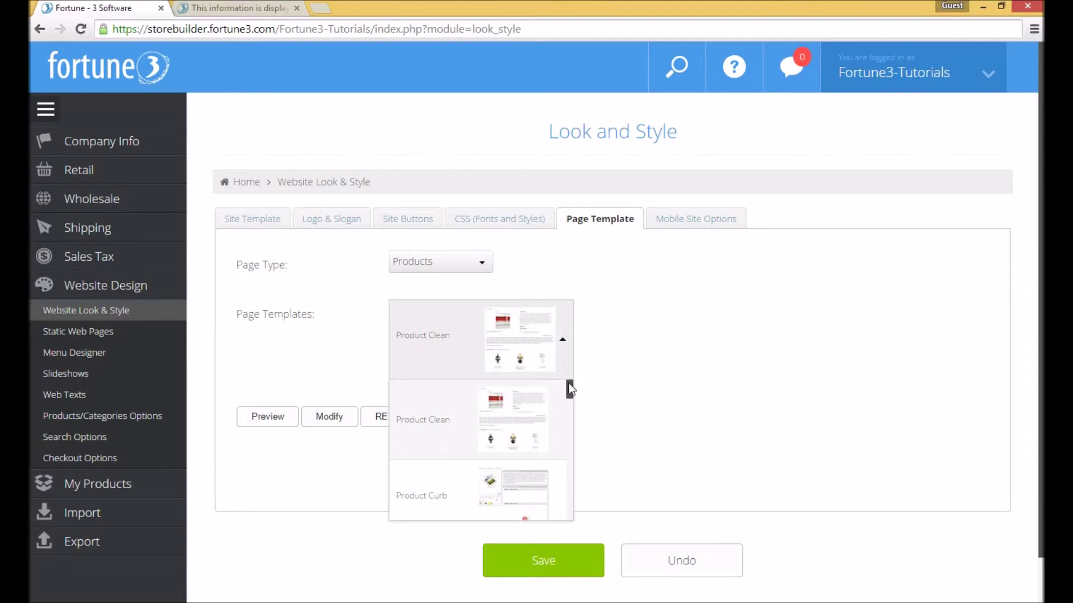
pyautogui.moveTo(569, 377); pyautogui.dragTo(571, 407)
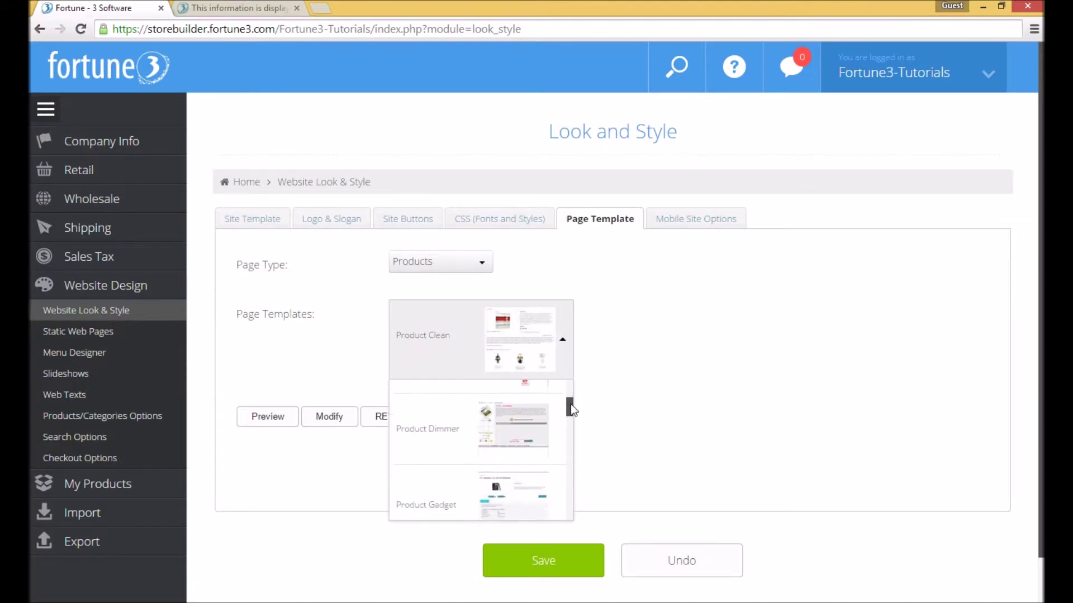
pyautogui.moveTo(570, 408); pyautogui.dragTo(570, 421)
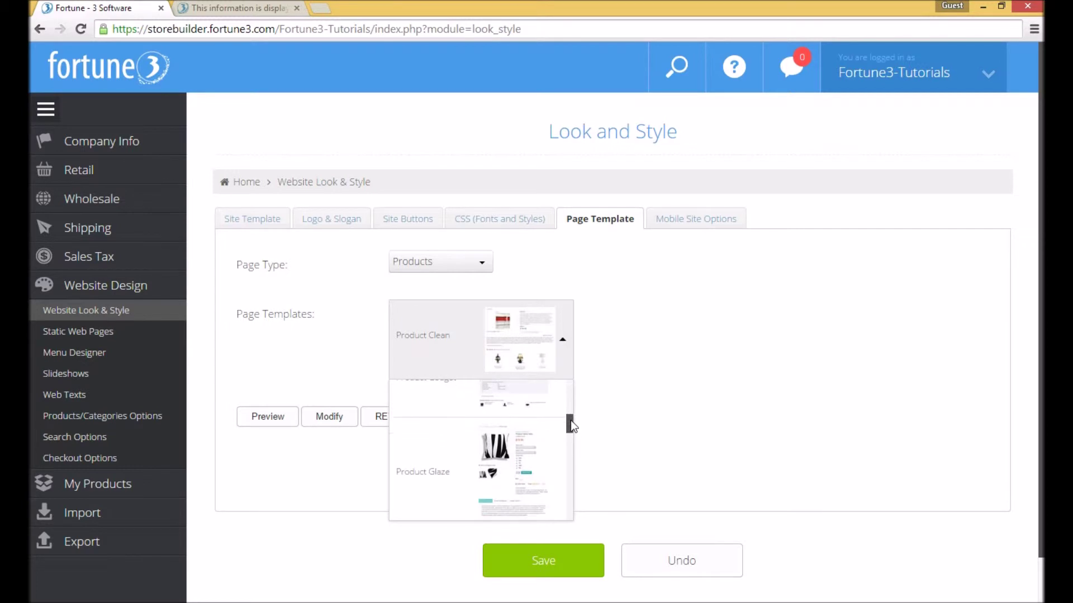
pyautogui.click(521, 458)
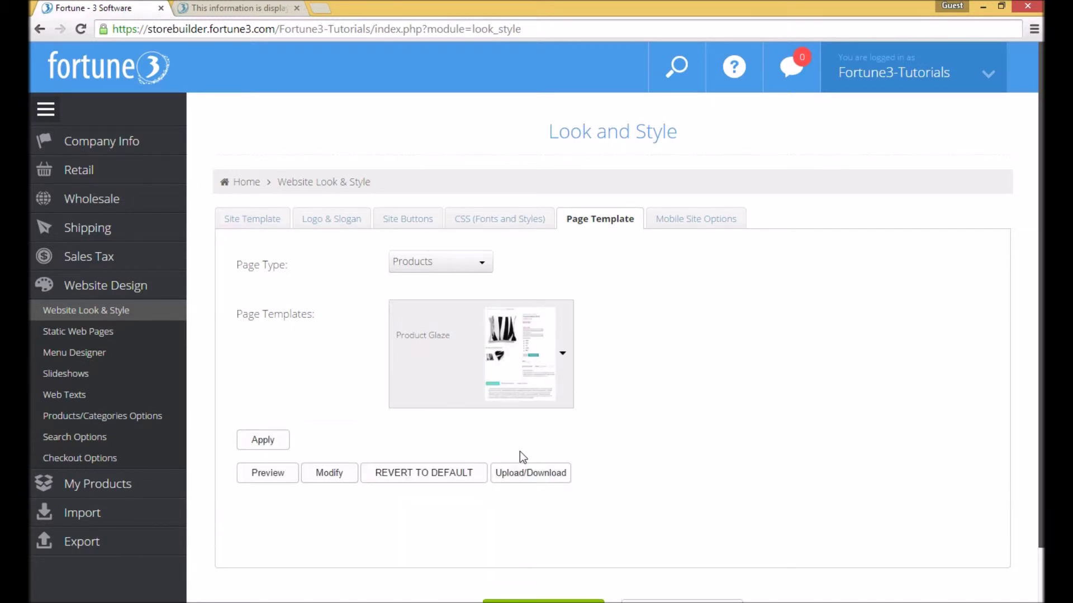
pyautogui.click(263, 440)
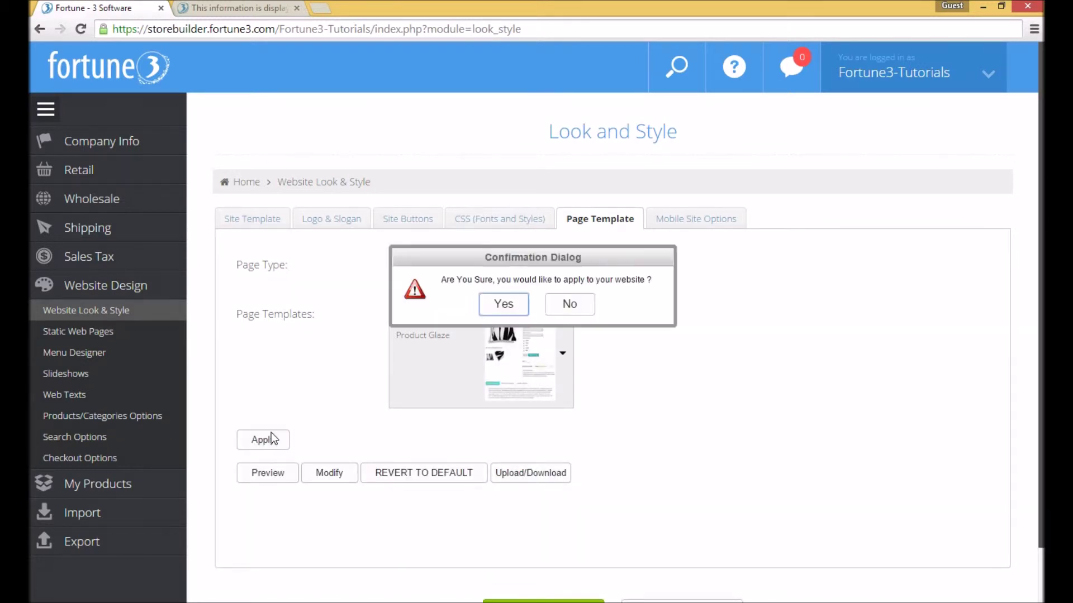
# Confirm and save Product Glaze, then view the Electric Guitar page on the storefront
pyautogui.click(501, 303)
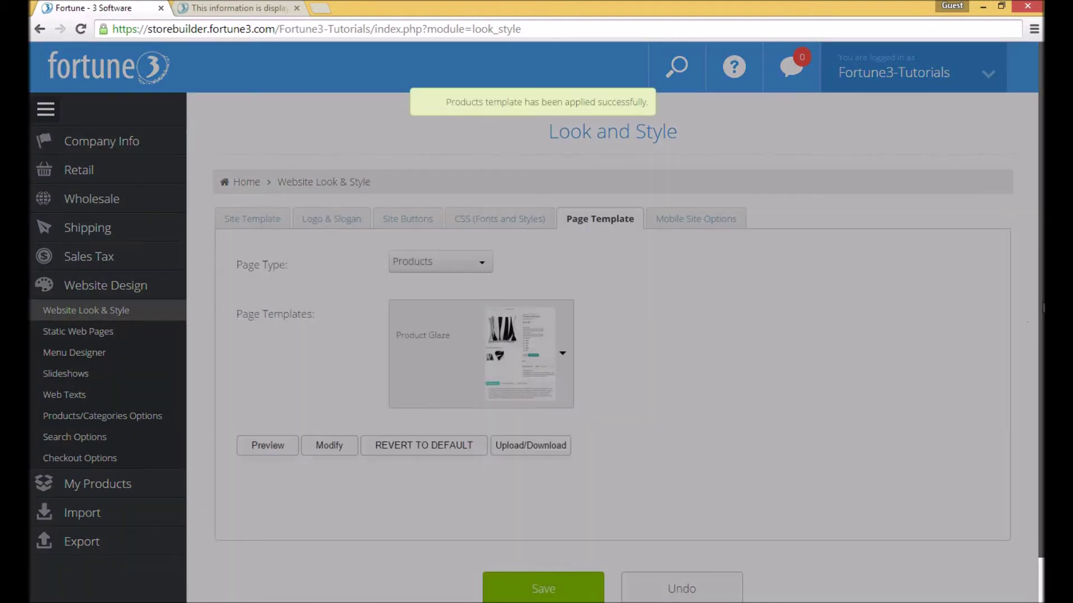
pyautogui.scroll(-2, 1036, 335)
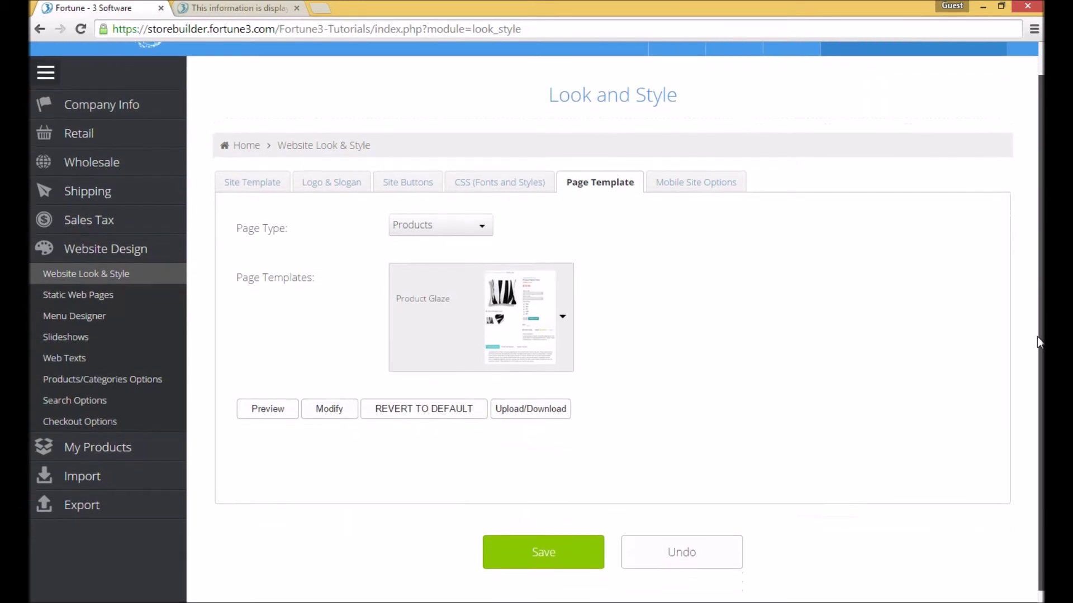
pyautogui.click(558, 535)
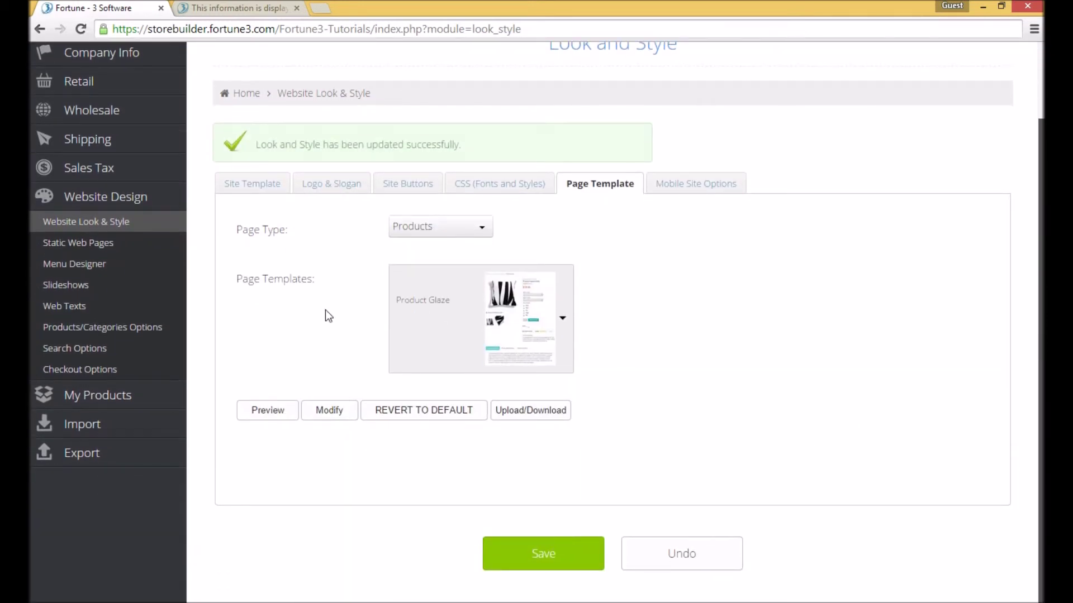
pyautogui.click(243, 8)
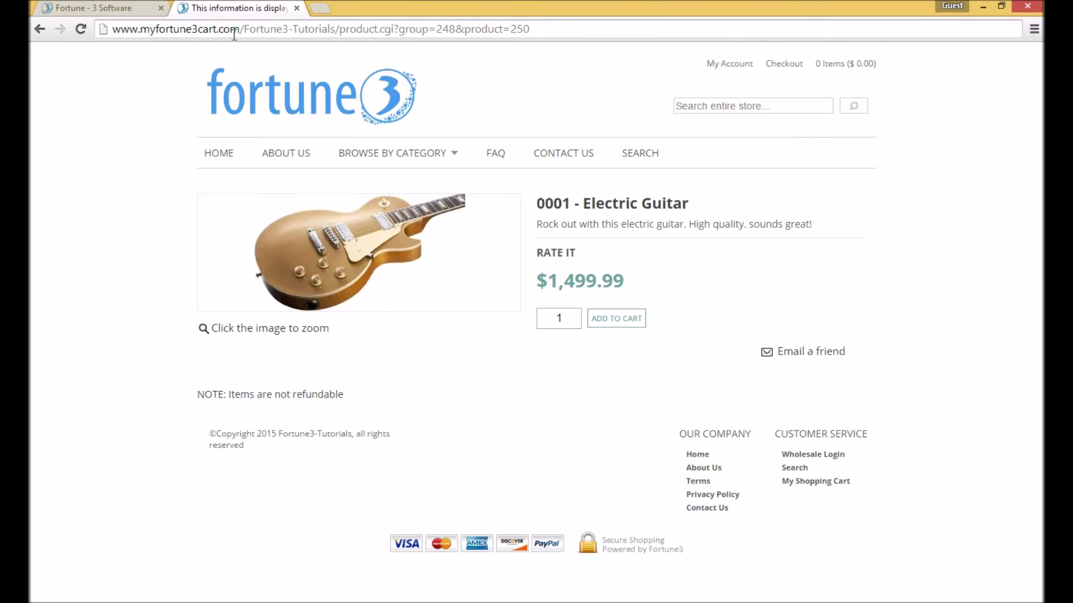